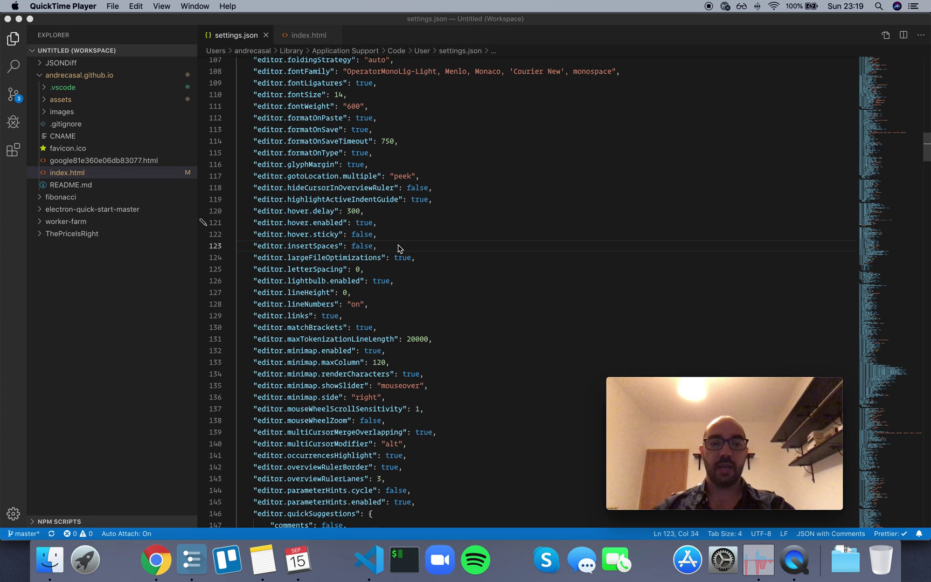
Step: Show the description tooltip for "editor.insertSpaces" on line 123 of settings.json
{"action": "left_click", "coordinate": [313, 245]}
{"action": "mouse_move", "coordinate": [359, 246]}
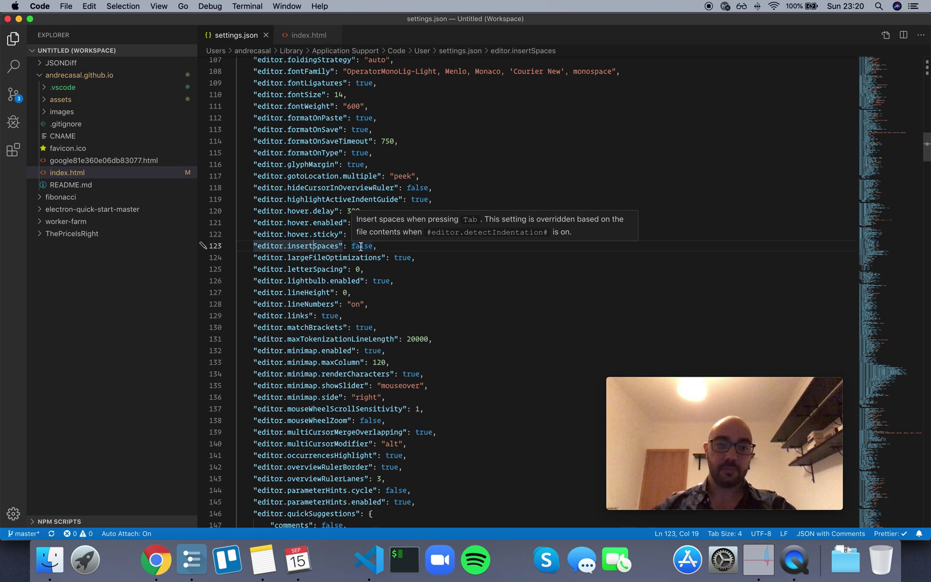
Step: Replace the false value on line 123 with true and save settings.json
{"action": "left_click", "coordinate": [418, 248]}
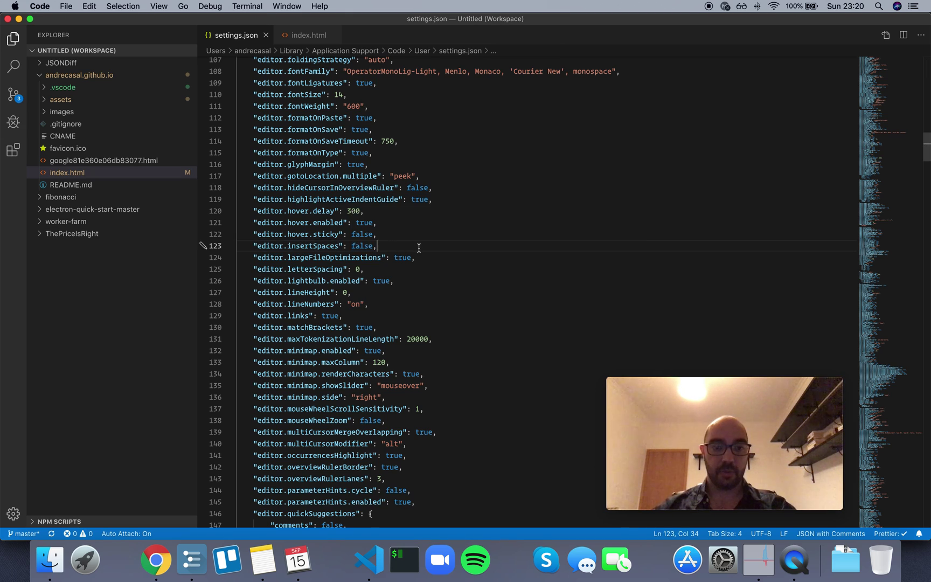
{"action": "key", "text": "Tab"}
{"action": "key", "text": "shift+Left"}
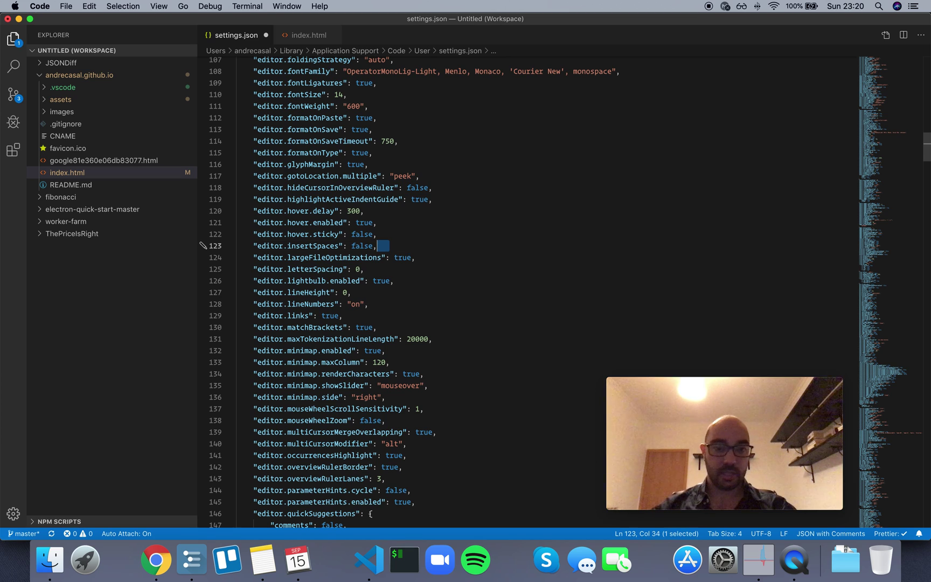
{"action": "key", "text": "Left"}
{"action": "key", "text": "Left"}
{"action": "key", "text": "Left"}
{"action": "key", "text": "super+d"}
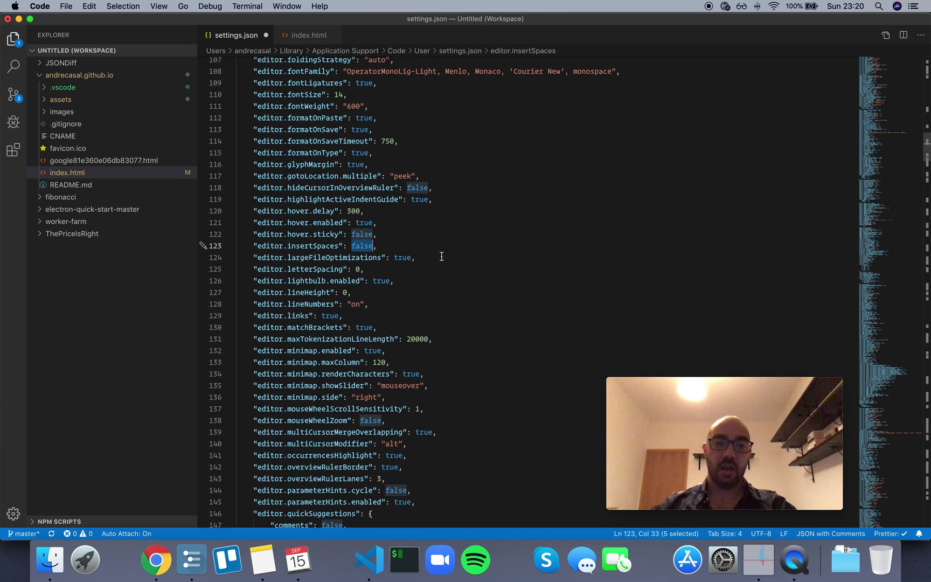
{"action": "type", "text": "true"}
{"action": "key", "text": "super+s"}
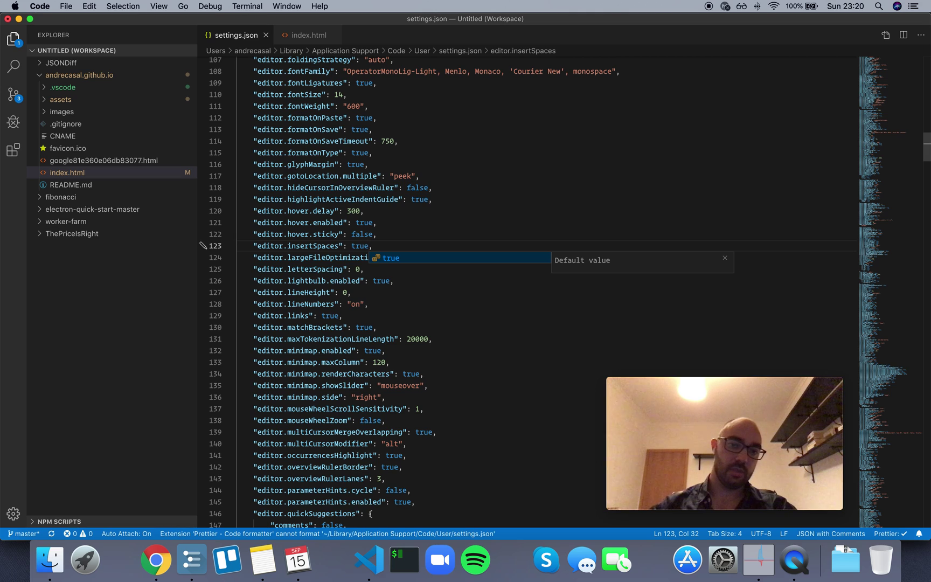
Step: Insert spaces after the true value on line 123 and select them
{"action": "key", "text": "Right"}
{"action": "key", "text": "Tab"}
{"action": "key", "text": "shift+Left"}
{"action": "key", "text": "shift+Left"}
{"action": "key", "text": "shift+Left"}
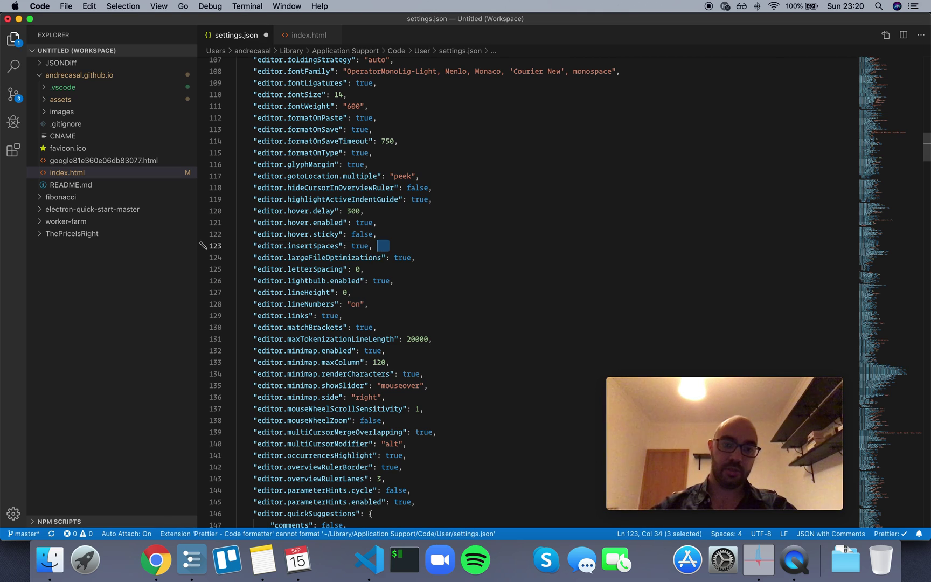
{"action": "key", "text": "shift+Left"}
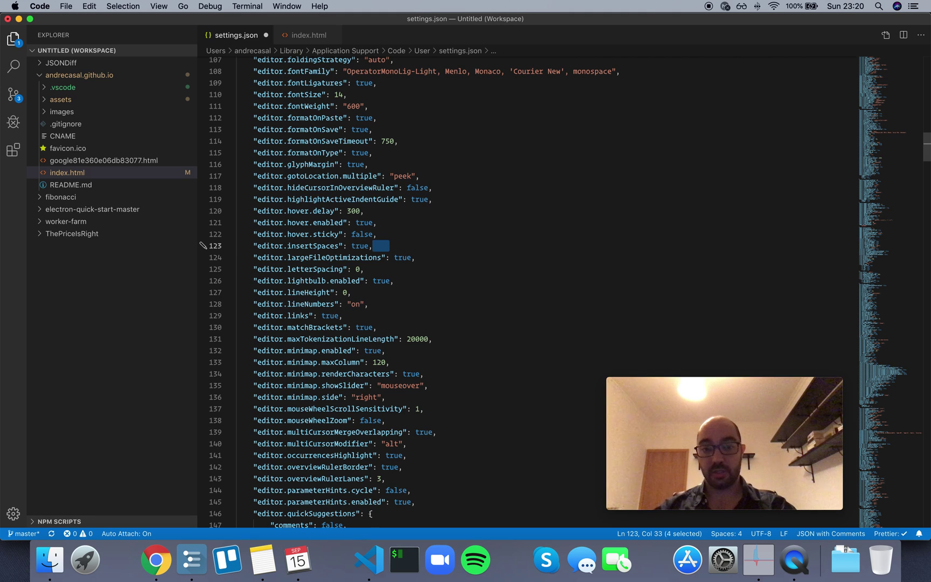
Step: Delete the stray spaces after the insertSpaces value and save settings.json
{"action": "key", "text": "BackSpace"}
{"action": "key", "text": "Left"}
{"action": "key", "text": "shift+Left"}
{"action": "key", "text": "shift+Left"}
{"action": "key", "text": "shift+Left"}
{"action": "key", "text": "shift+Left"}
{"action": "type", "text": "f"}
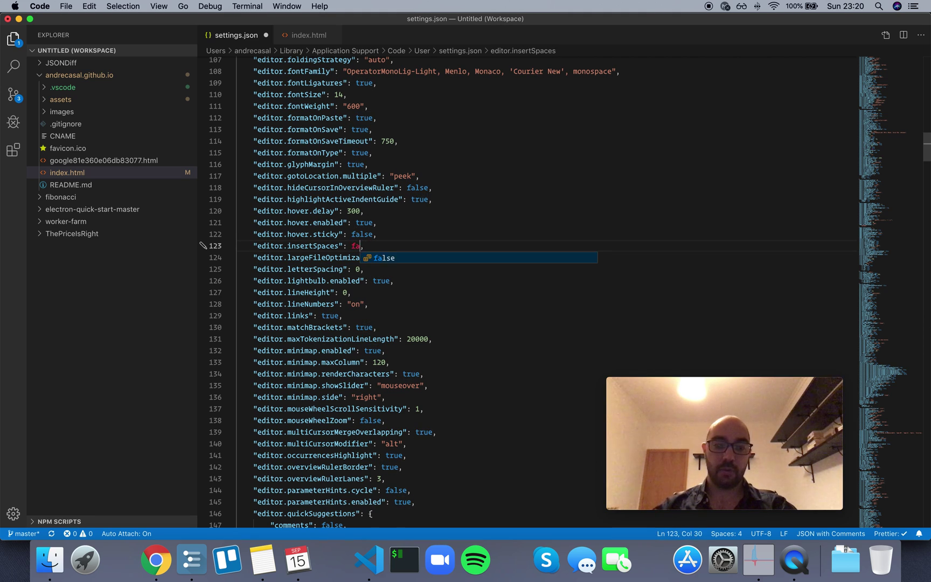
{"action": "type", "text": "alse"}
{"action": "key", "text": "Right"}
{"action": "key", "text": "super+s"}
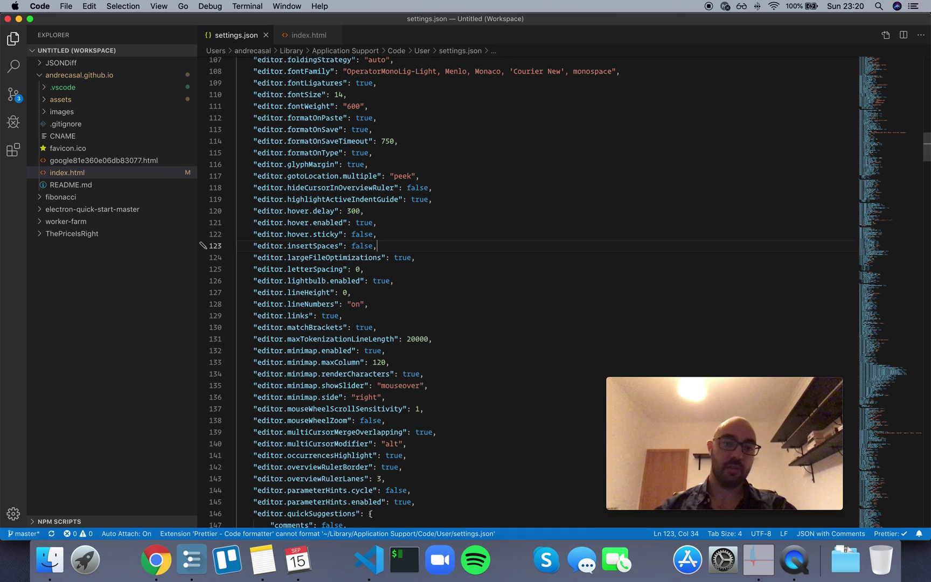
Step: Replace the insertSpaces value with false picked from IntelliSense suggestions, then save
{"action": "key", "text": "Left"}
{"action": "key", "text": "alt+shift+Left"}
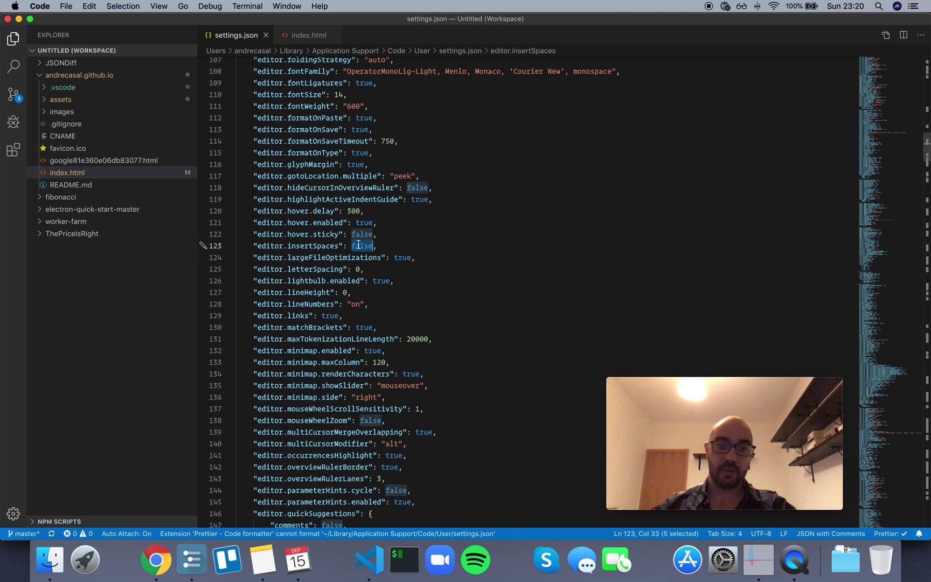
{"action": "key", "text": "BackSpace"}
{"action": "key", "text": "ctrl+space"}
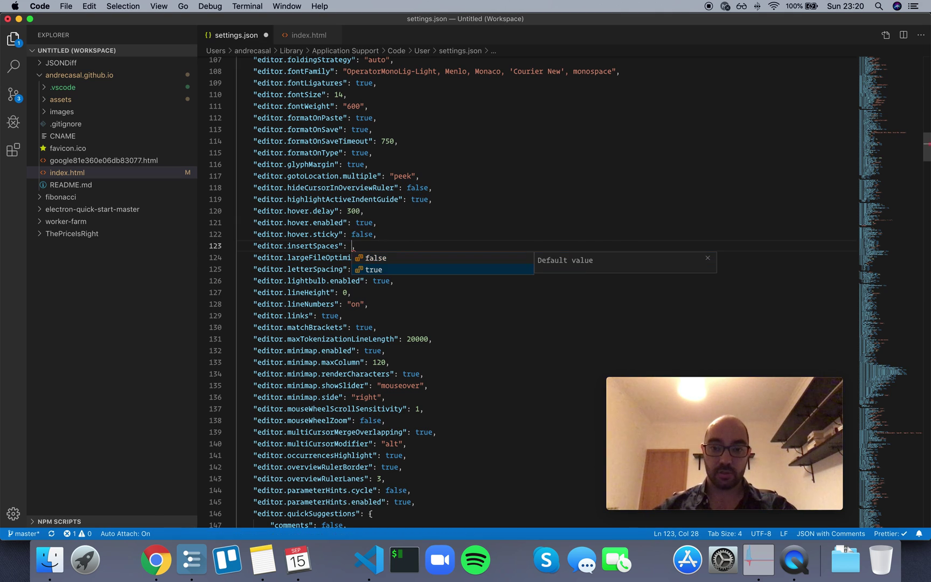
{"action": "key", "text": "Up"}
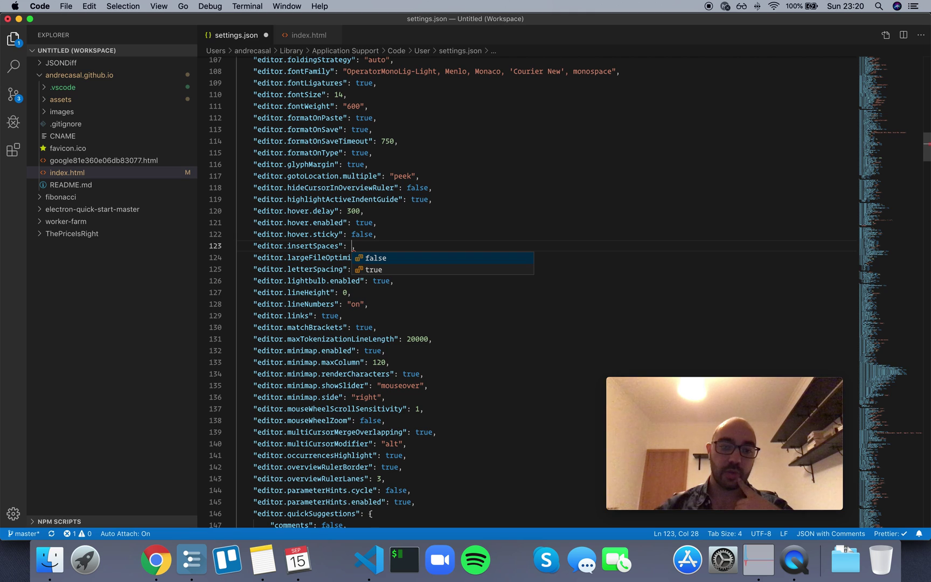
{"action": "key", "text": "Return"}
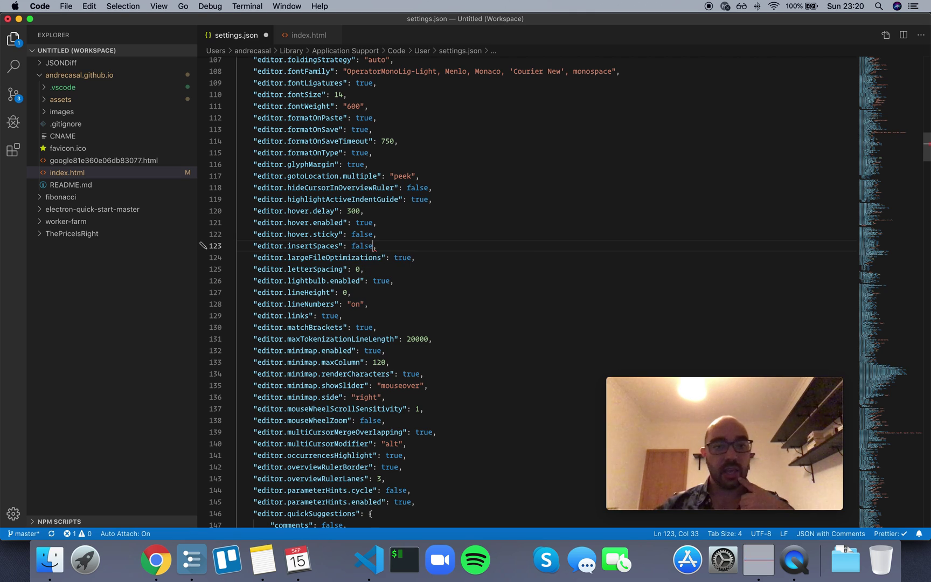
{"action": "type", "text": ","}
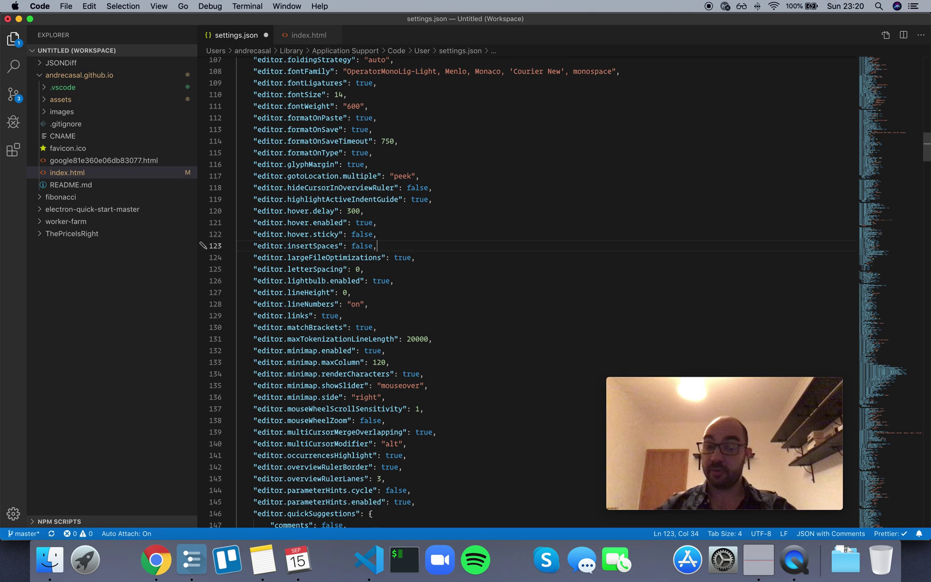
{"action": "key", "text": "super+s"}
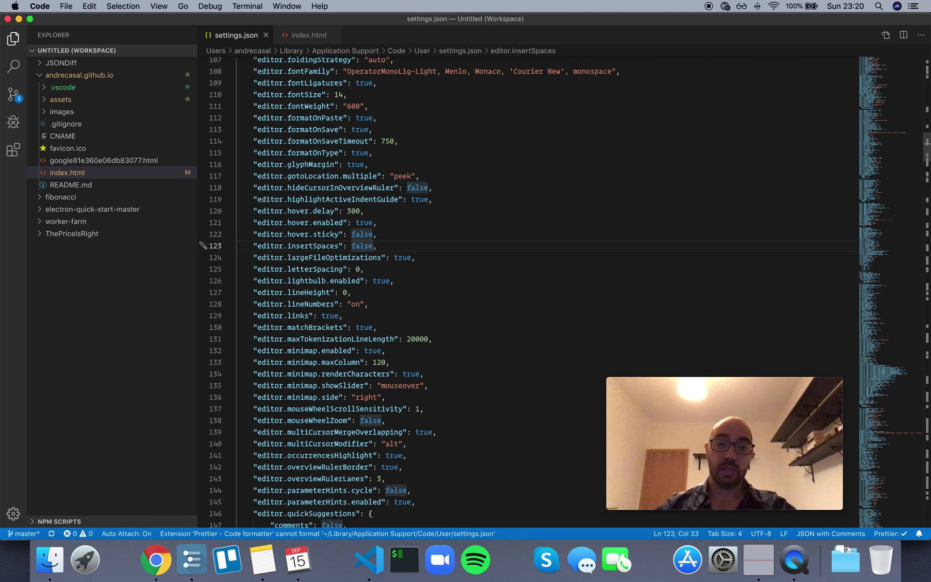